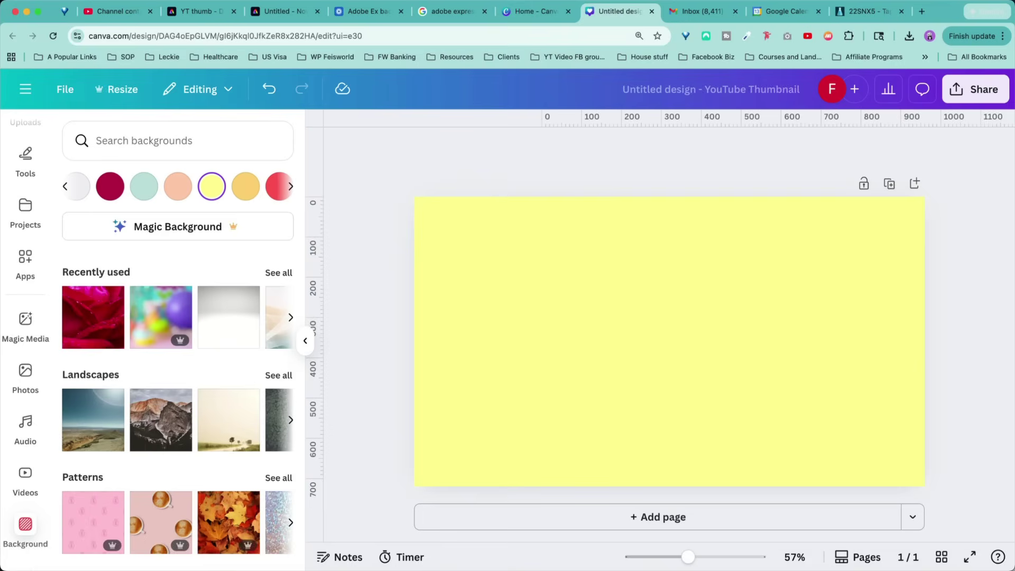
Bring the panda screenshot from Finder onto the yellow thumbnail page.
key("super+Tab")
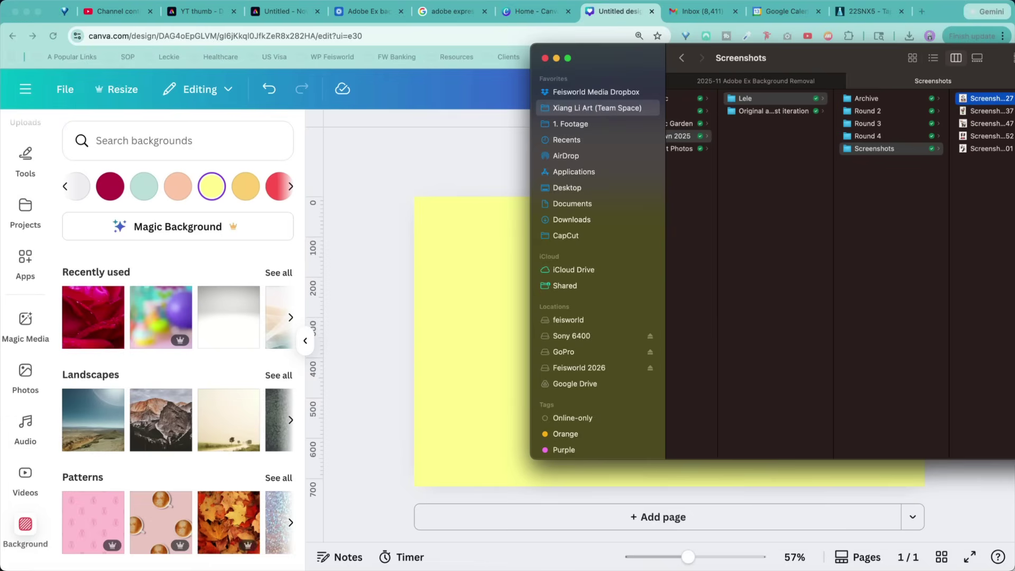
left_click_drag(572, 280, 670, 342)
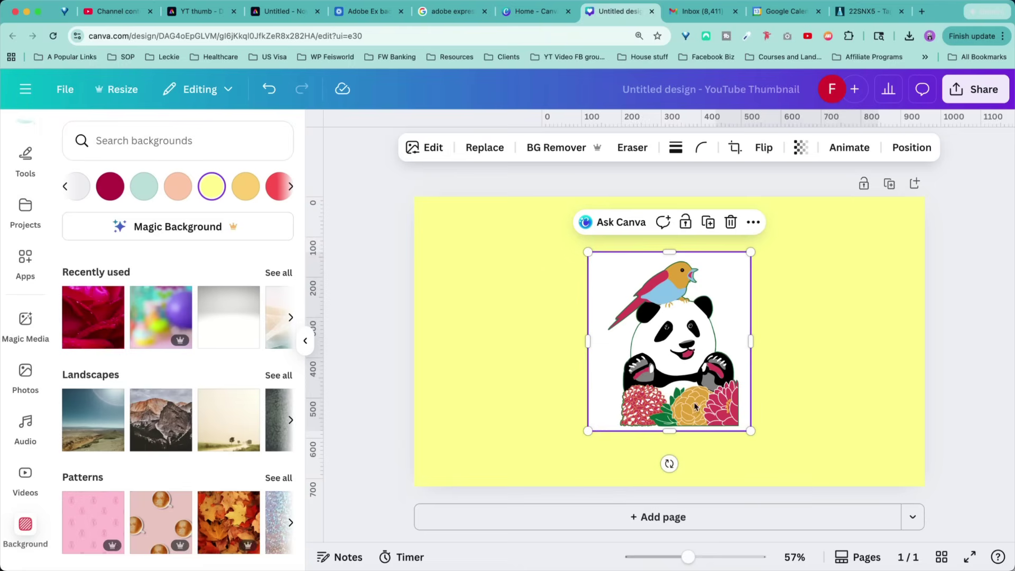
left_click_drag(700, 379, 644, 338)
Enlarge and centre the panda, then strip its white background with BG Remover.
left_click_drag(703, 400, 774, 476)
left_click_drag(701, 423, 718, 426)
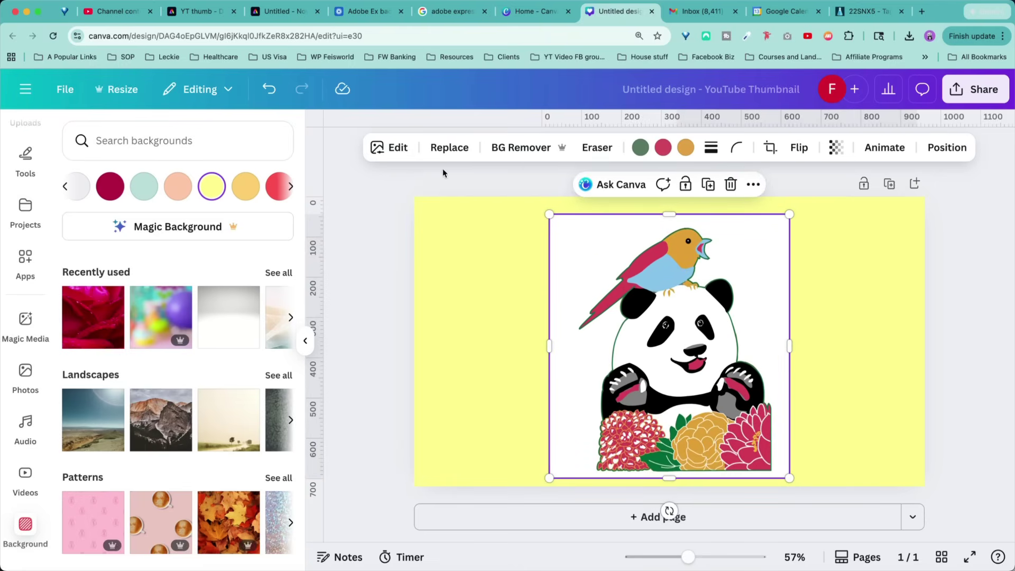
left_click(520, 143)
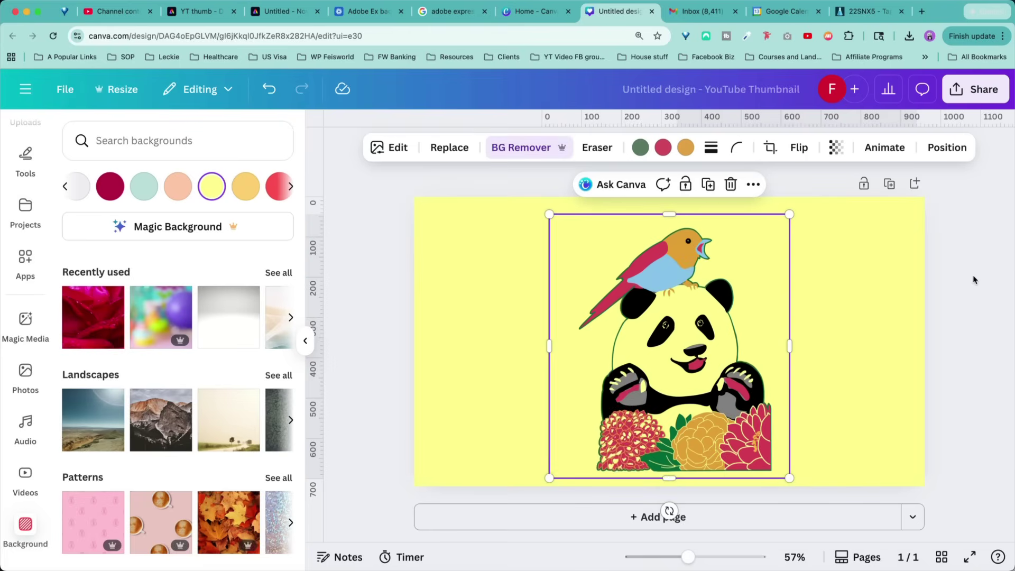
left_click(973, 274)
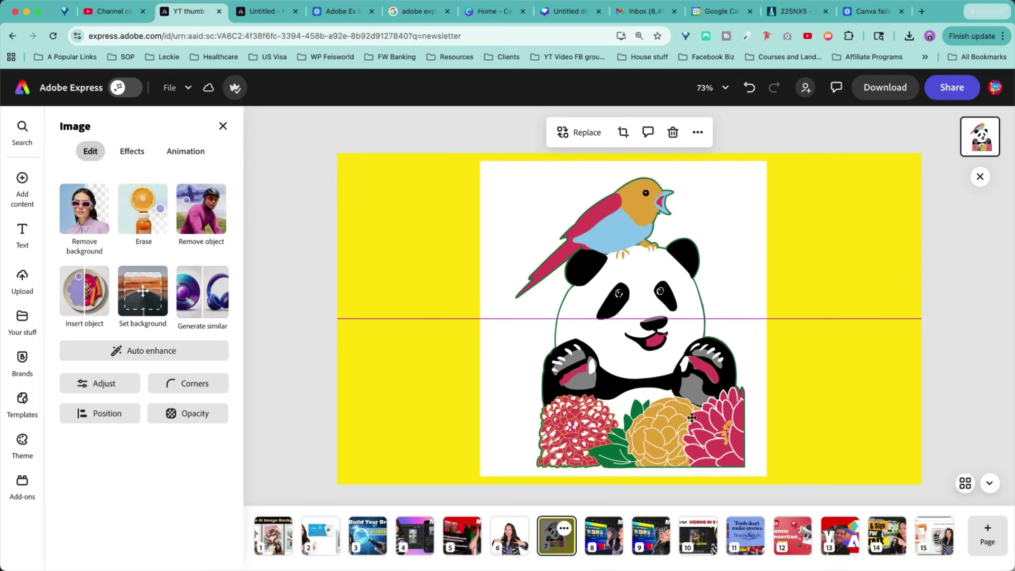
Centre the panda horizontally and cut out its white backdrop with Remove background.
left_click_drag(702, 423, 695, 423)
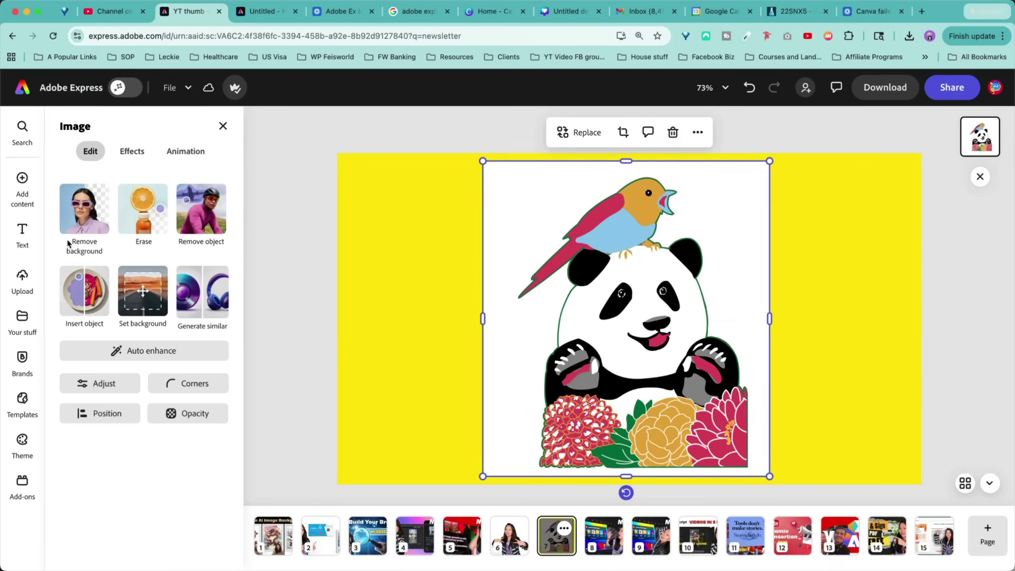
left_click(73, 208)
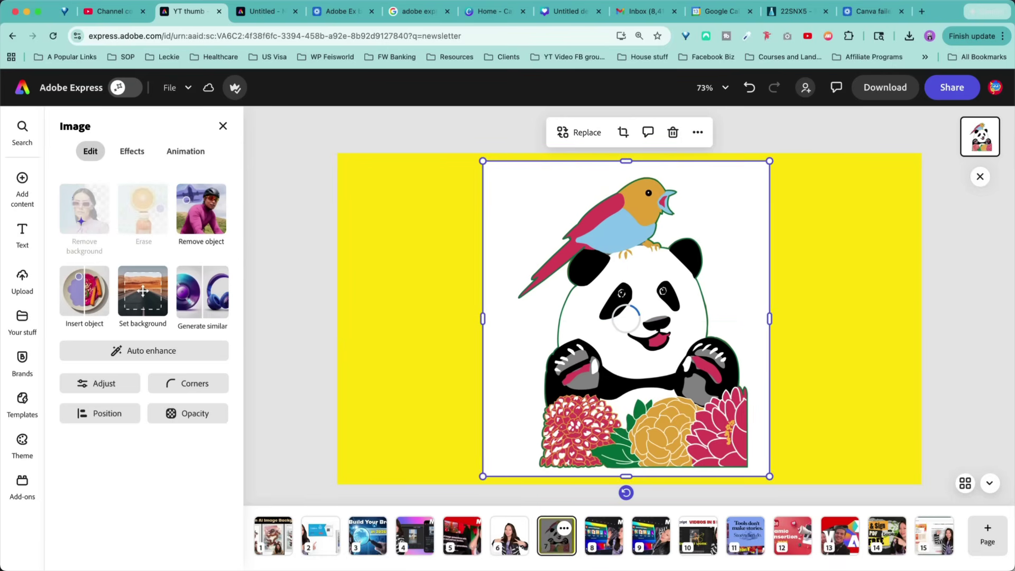
left_click(996, 405)
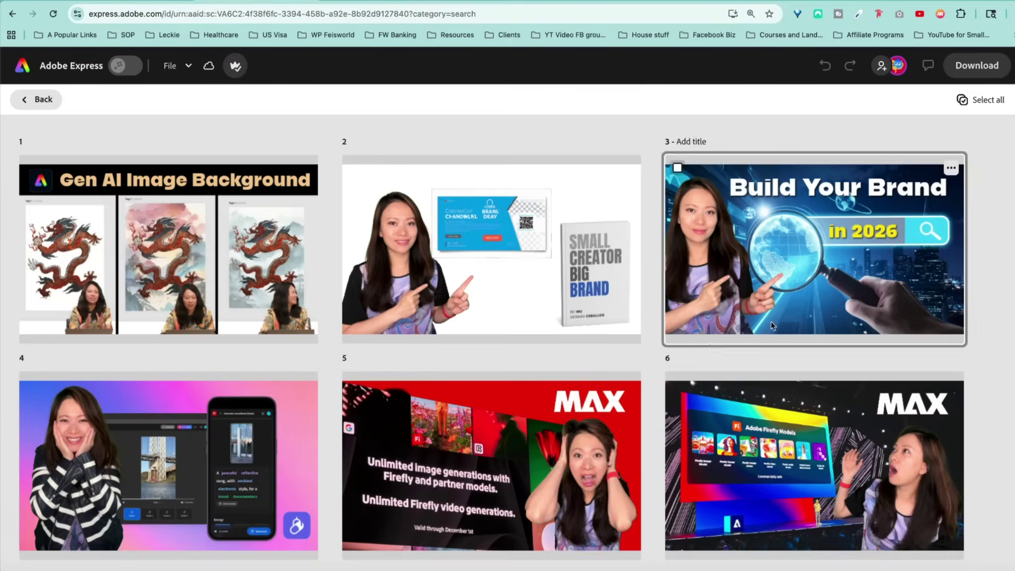
Scroll through the page overview grid, selecting page 15 along the way.
scroll(913, 411, "down", 9)
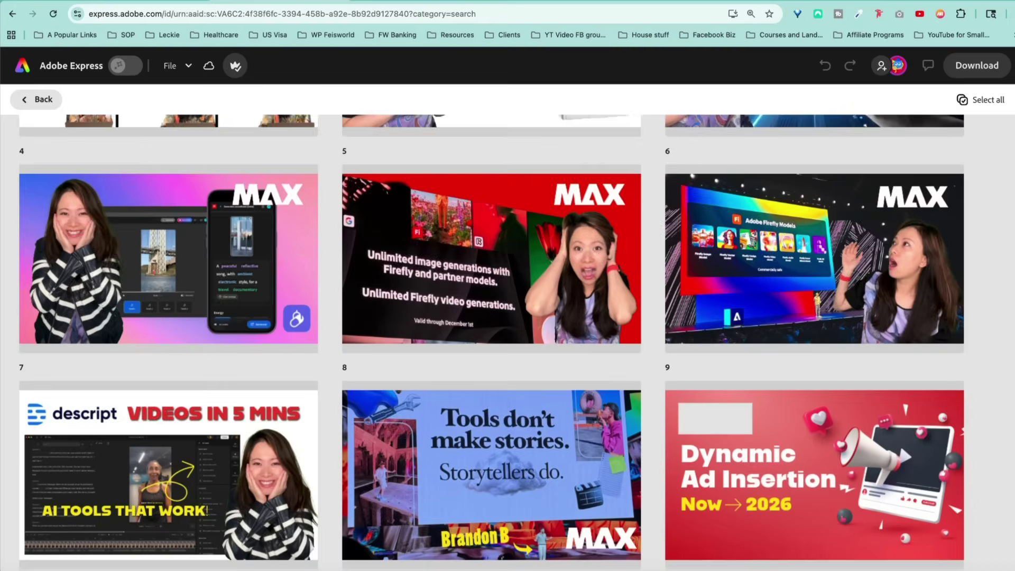
left_click(926, 407)
scroll(951, 405, "down", 15)
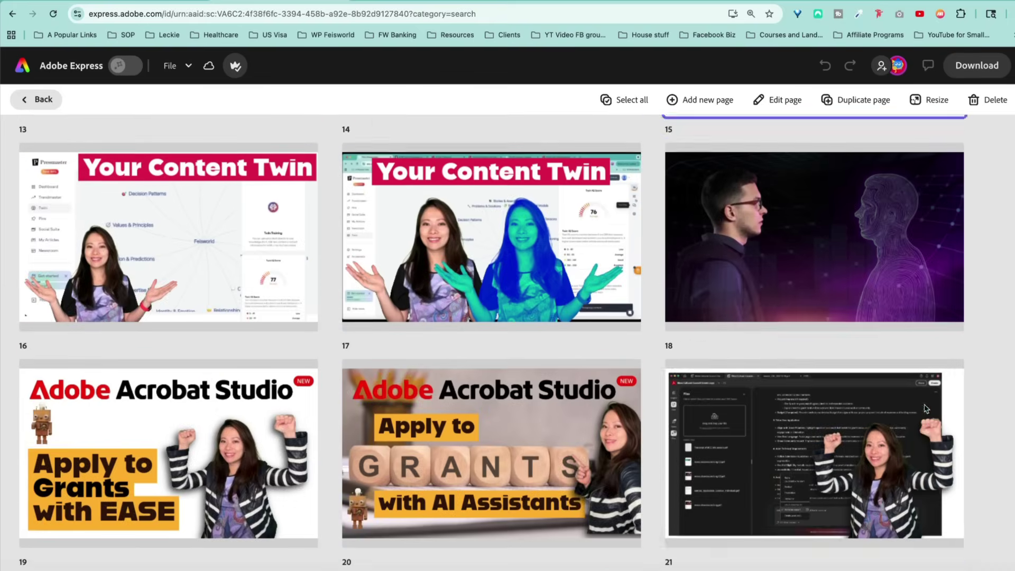
scroll(966, 404, "down", 6)
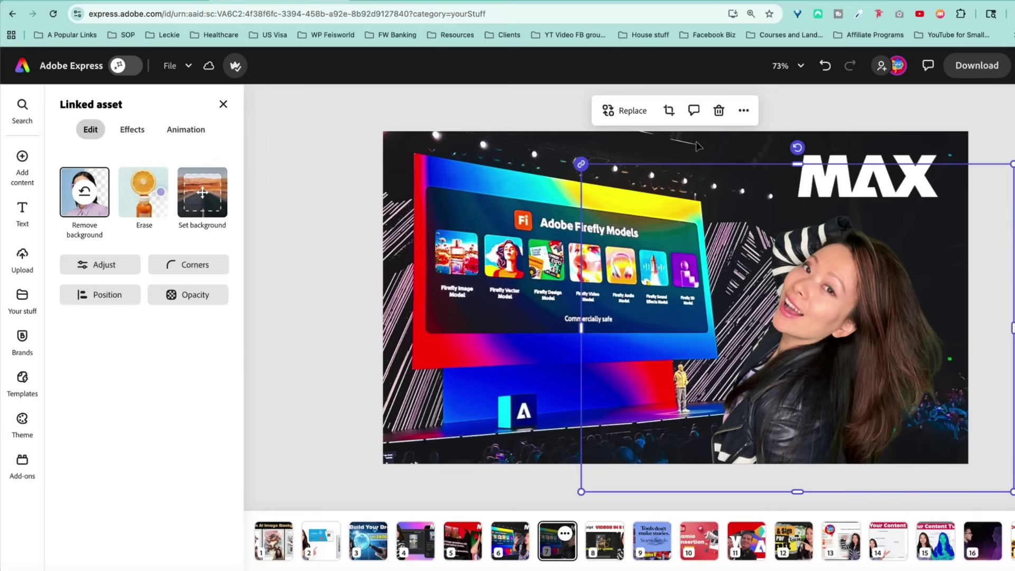
Under the portrait's Shadow effects, try Custom and Glow, then apply Lift.
left_click(131, 131)
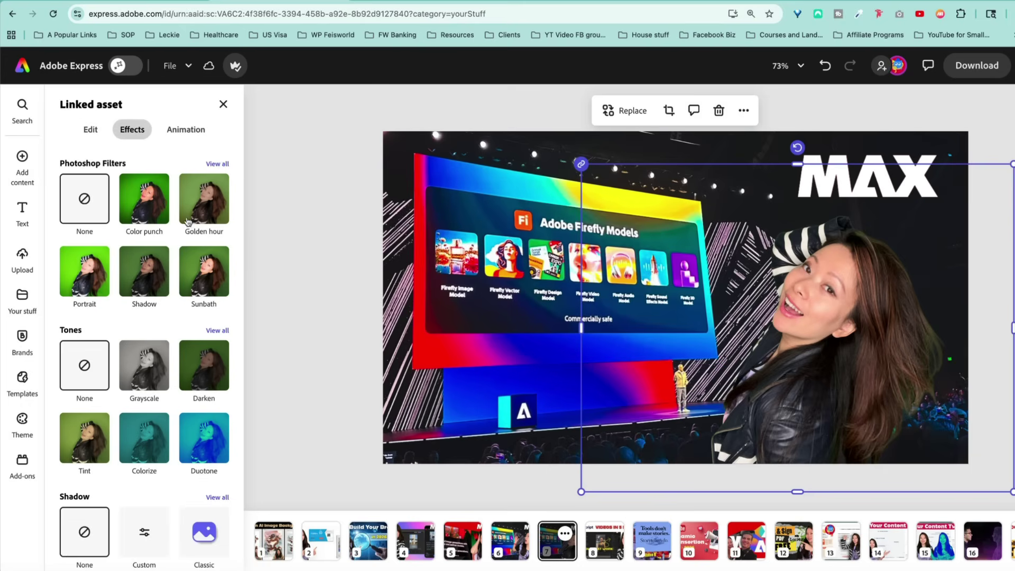
scroll(95, 370, "down", 3)
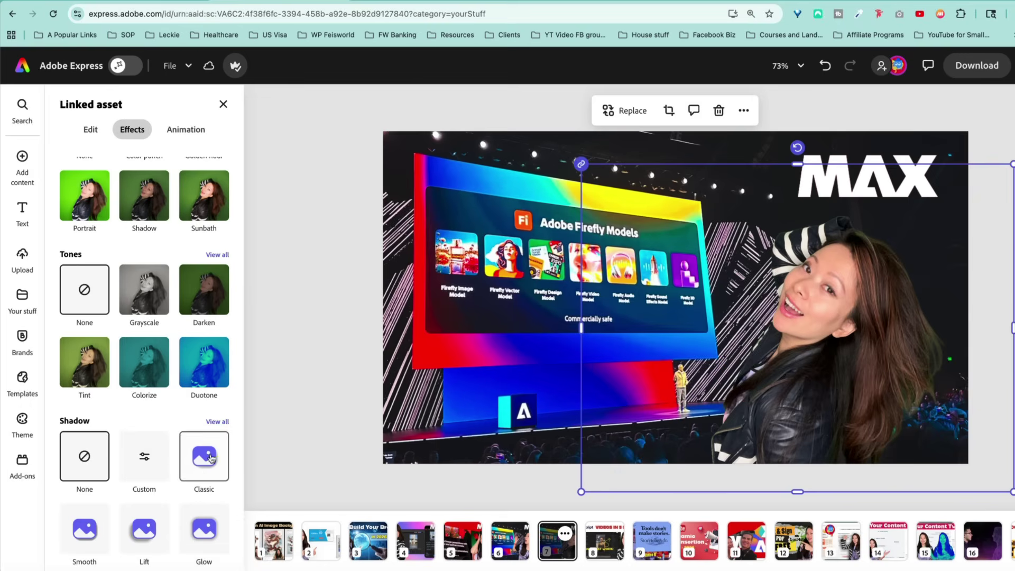
left_click(158, 536)
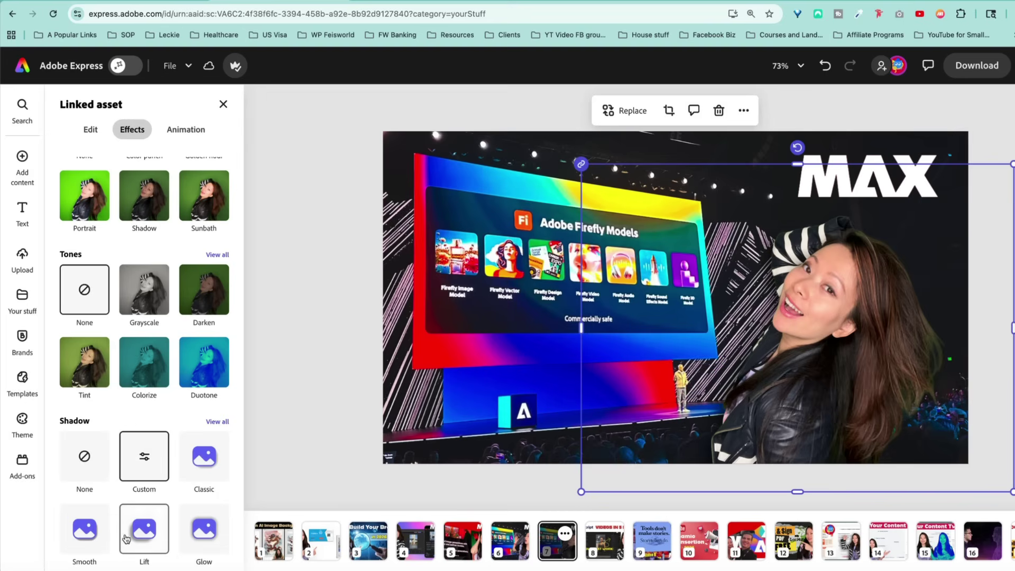
left_click(193, 528)
left_click(136, 538)
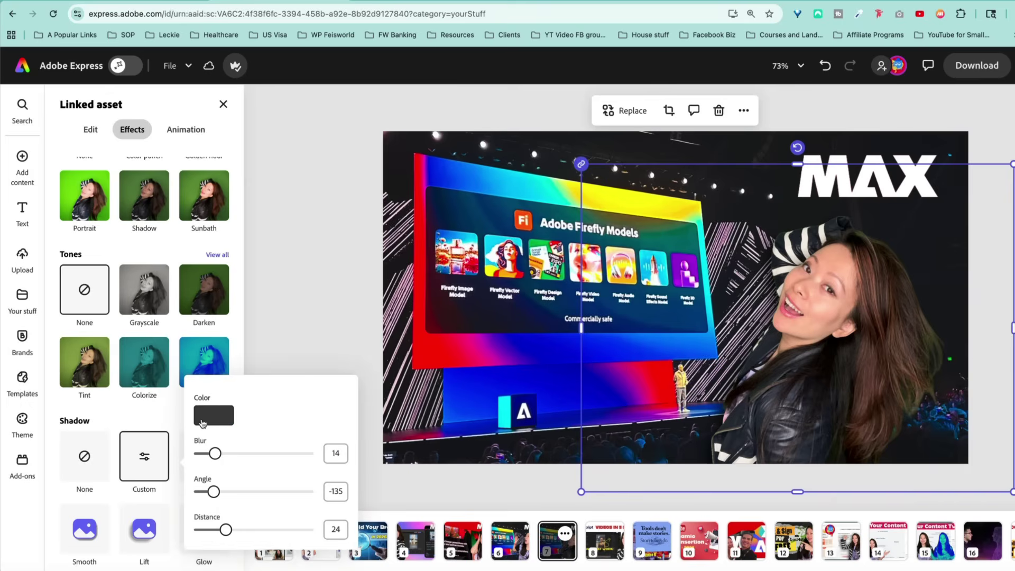
Make the portrait's shadow white, close the colour settings, and move the cut-out up-left.
left_click(201, 422)
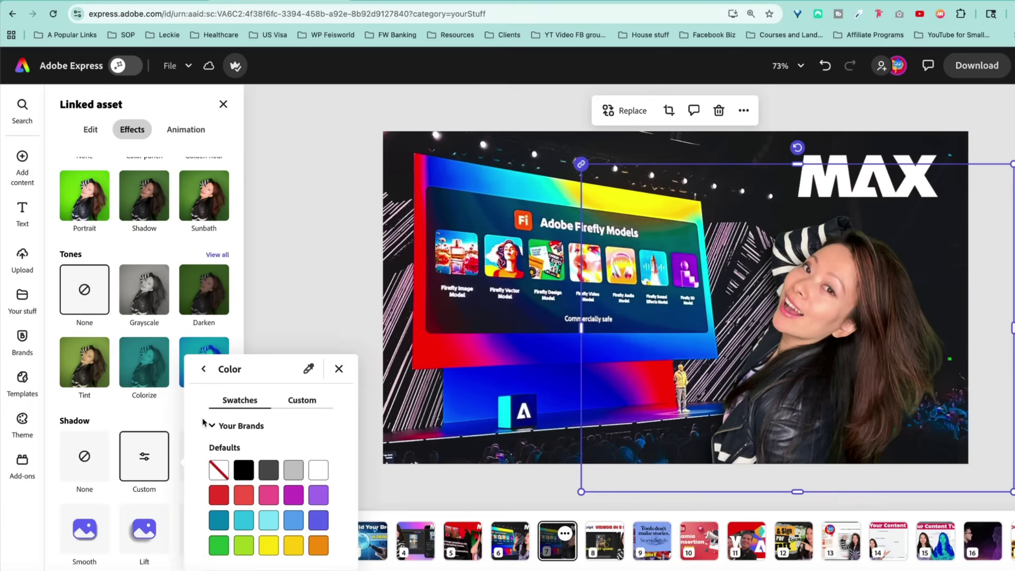
left_click(321, 472)
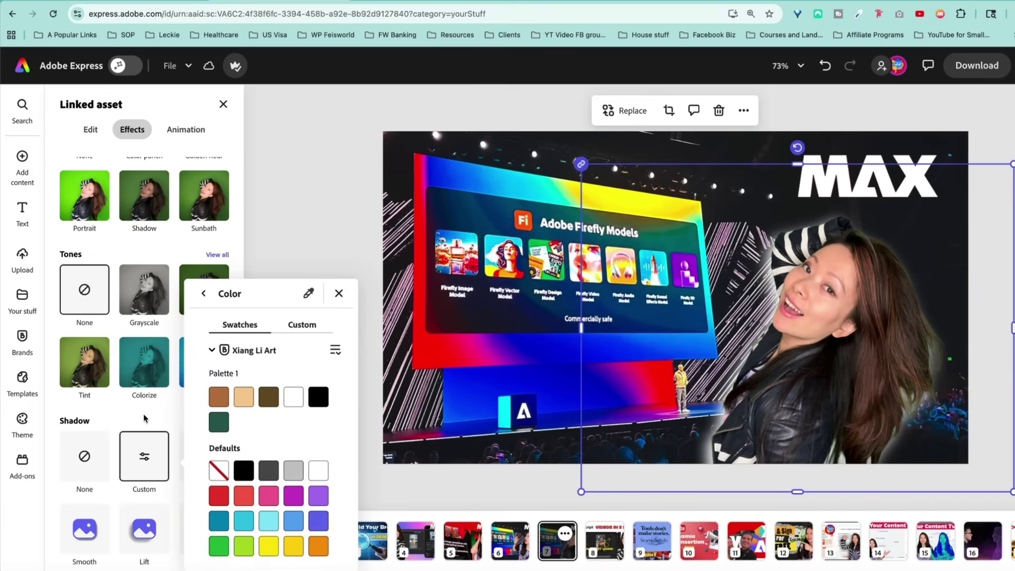
left_click(506, 331)
left_click_drag(959, 287, 897, 297)
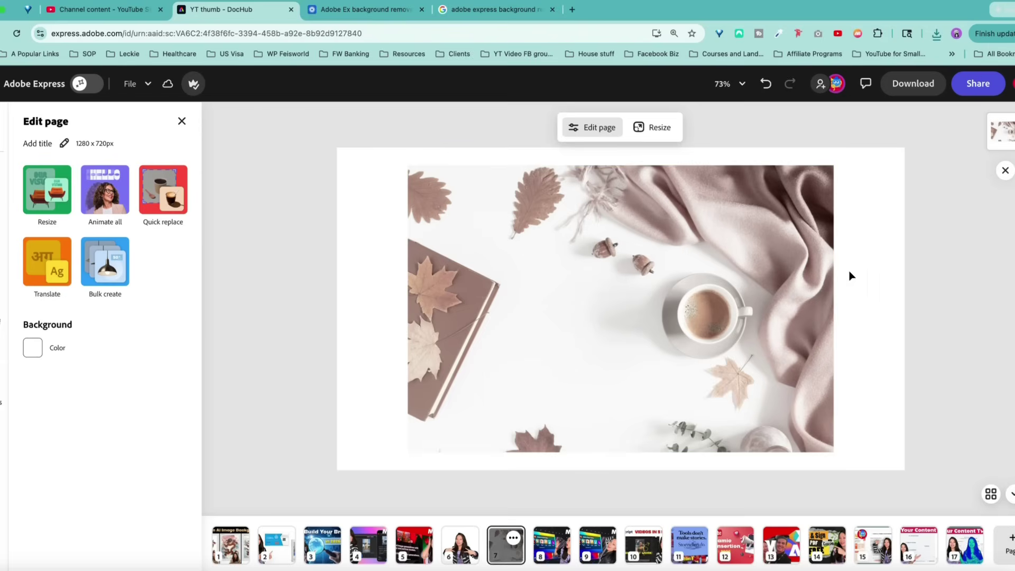
Remove the flatlay photo's white background and set the page background to light cyan.
left_click(651, 280)
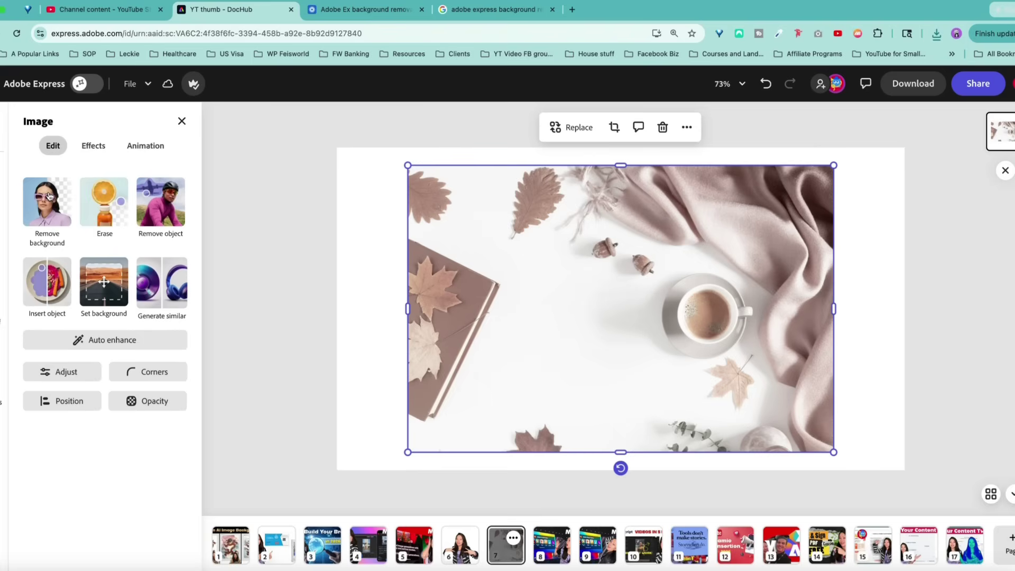
left_click(49, 197)
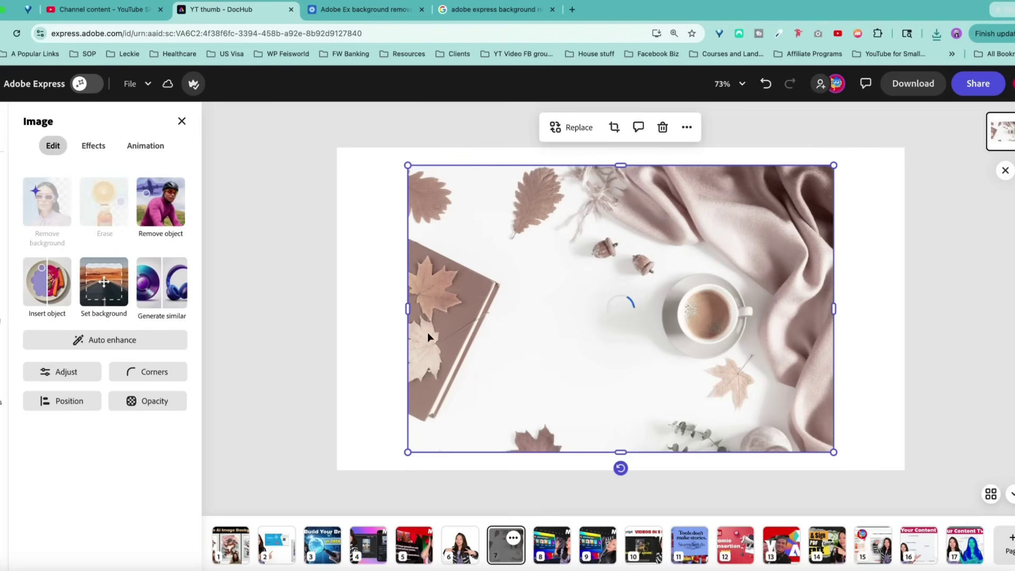
left_click(938, 337)
left_click(126, 416)
left_click(125, 392)
key("Escape")
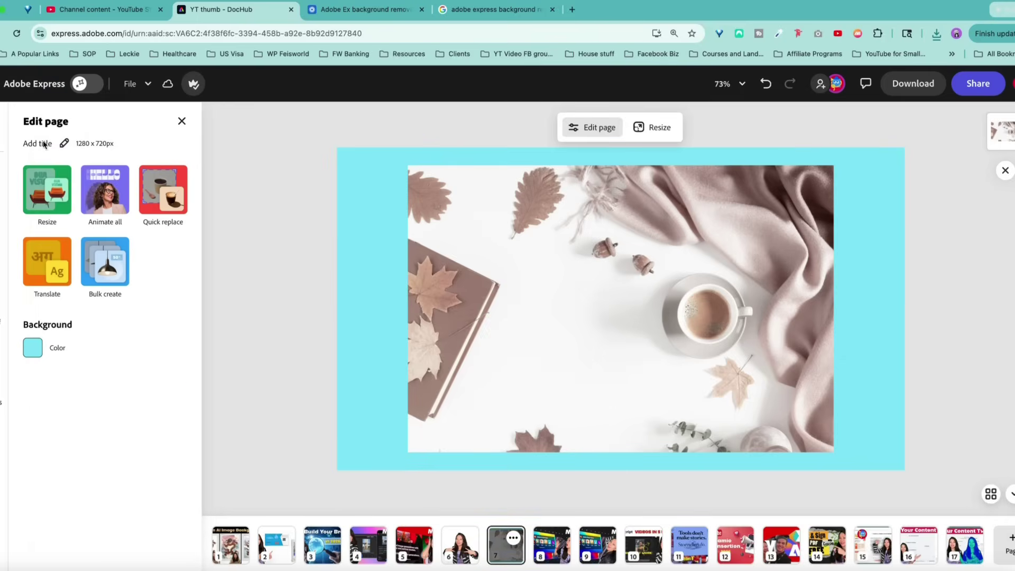
Rerun Remove background on the photo, nudge it slightly, and give the page no fill.
left_click(560, 201)
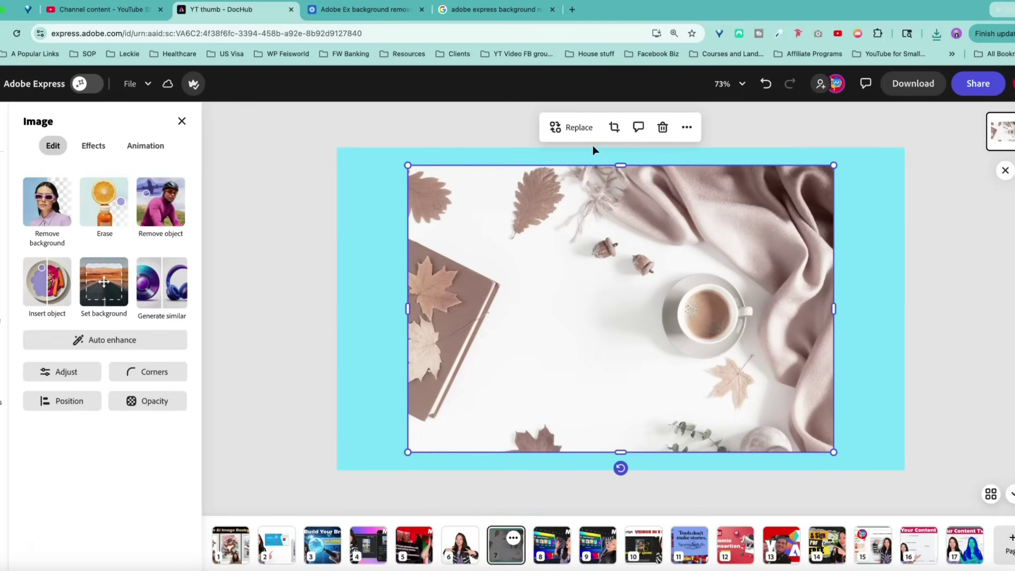
left_click(53, 213)
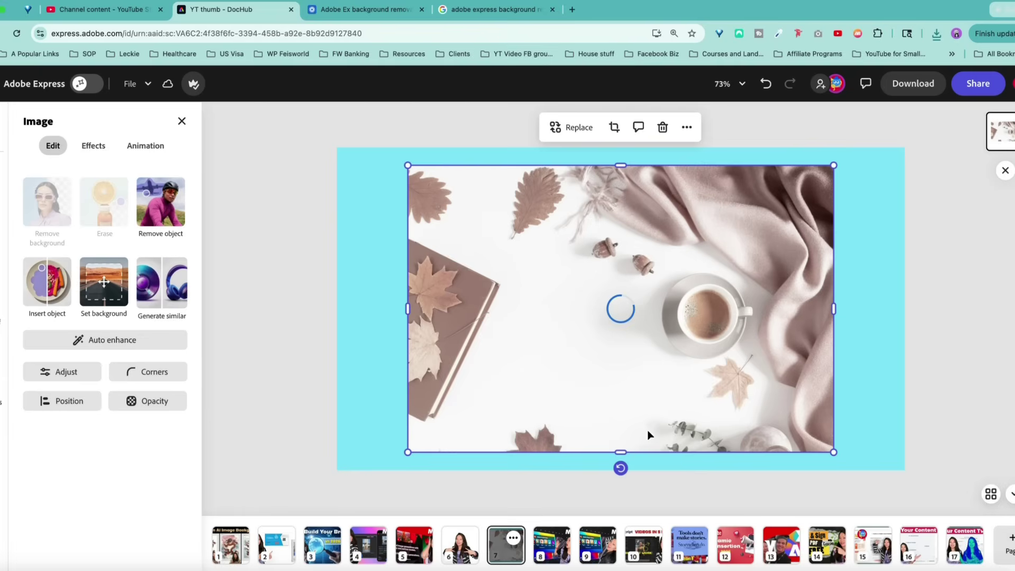
mouse_move(804, 323)
left_mouse_down()
mouse_move(759, 325)
mouse_move(815, 310)
mouse_move(800, 312)
mouse_move(802, 320)
left_mouse_up()
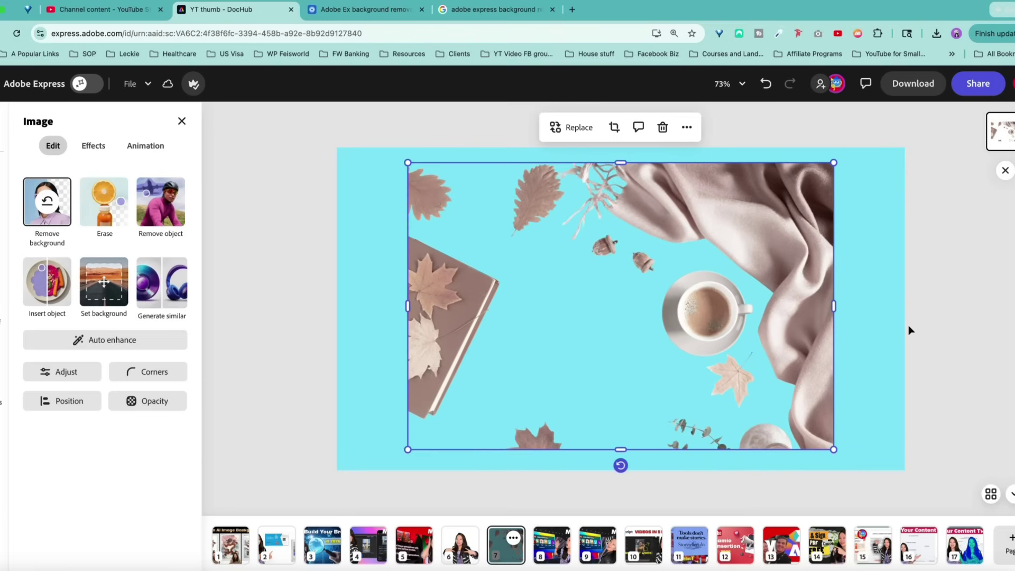
left_click(863, 326)
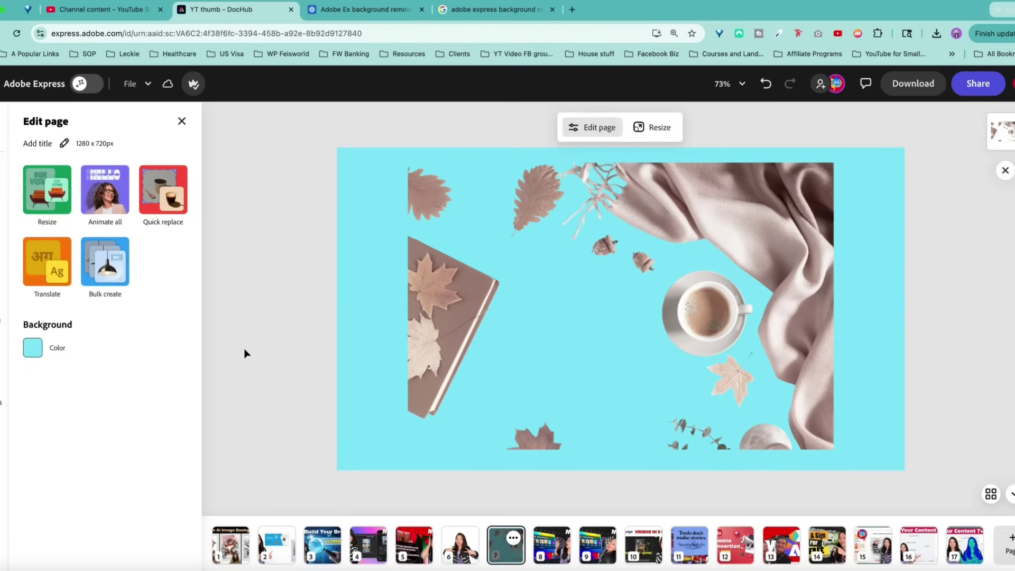
left_click(32, 349)
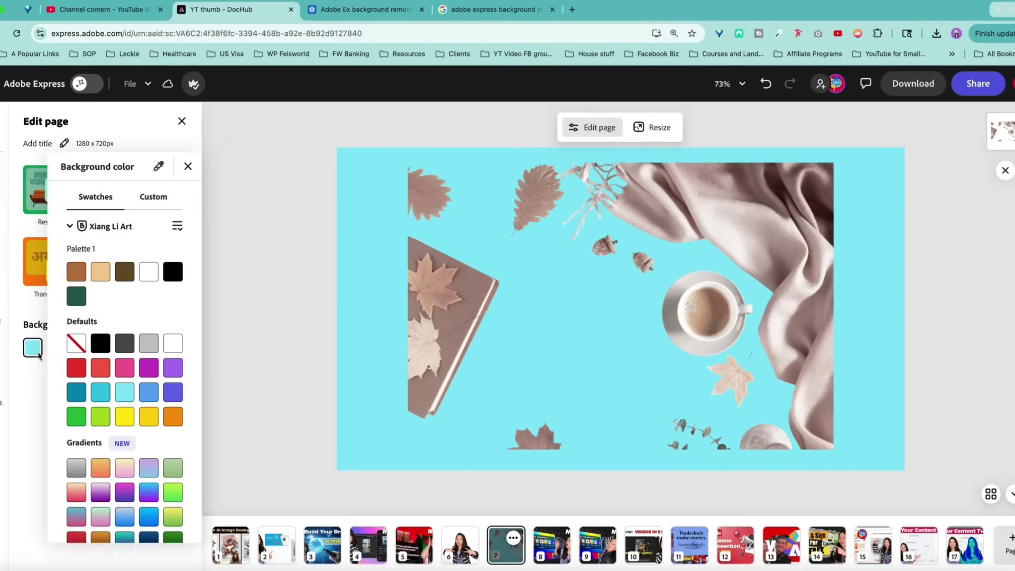
left_click(77, 343)
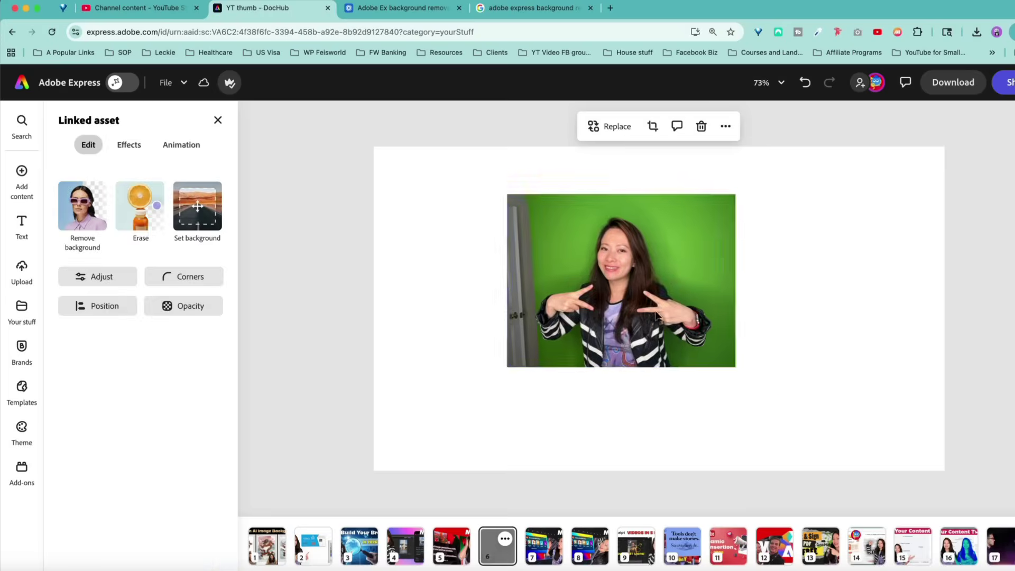
Enlarge the portrait, shift it up-left, and download the page as an image.
left_click_drag(736, 365, 840, 483)
left_click_drag(700, 277, 678, 263)
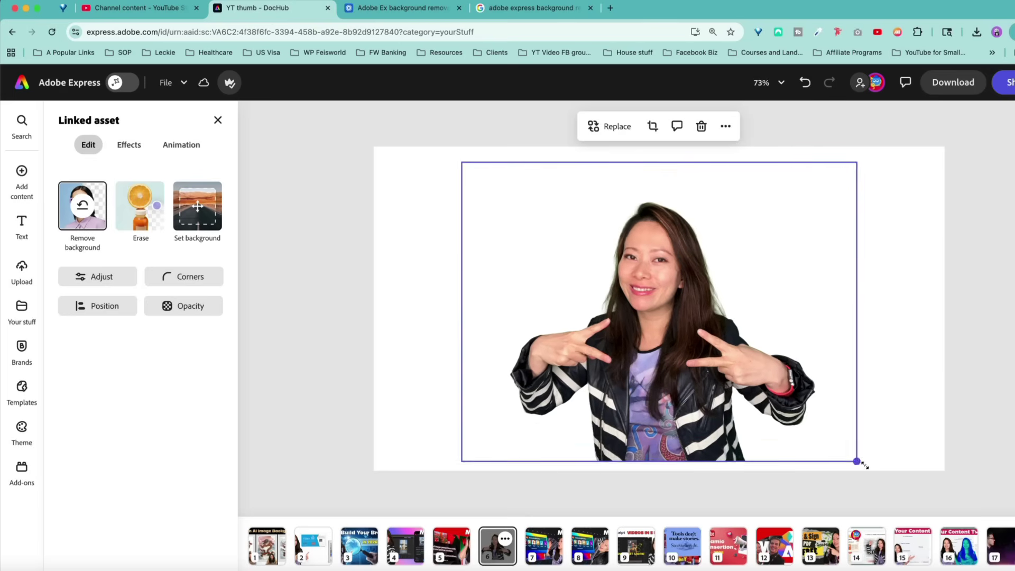
left_click(892, 290)
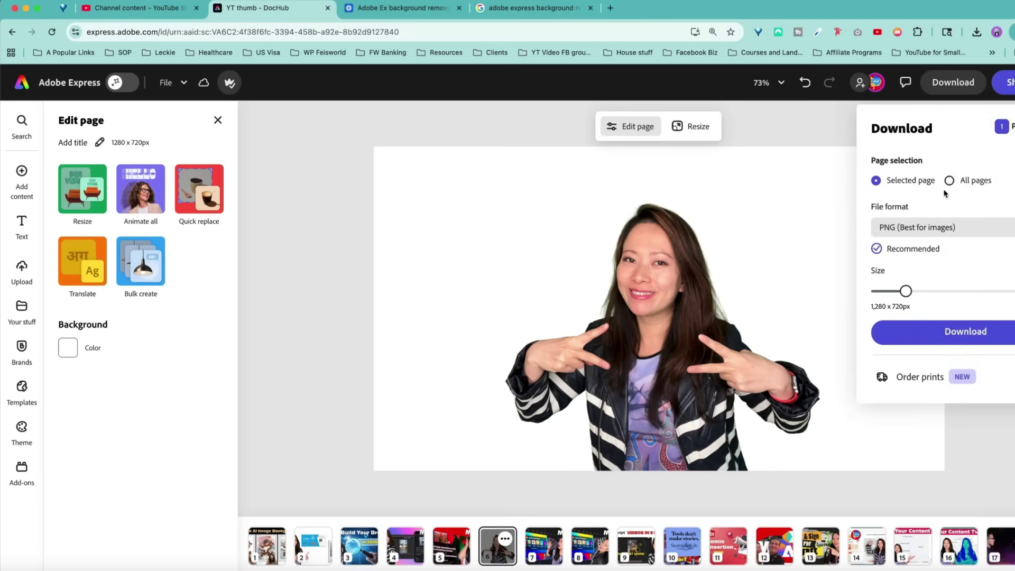
left_click(965, 330)
left_click(846, 57)
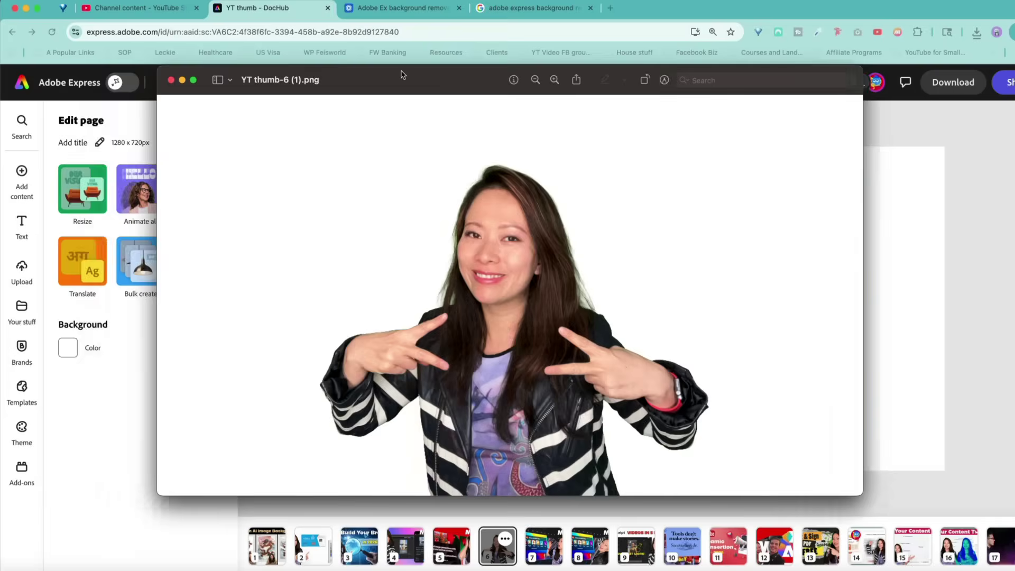
key("super+w")
Set the page background to no fill and download the portrait as a transparent PNG.
left_click(67, 347)
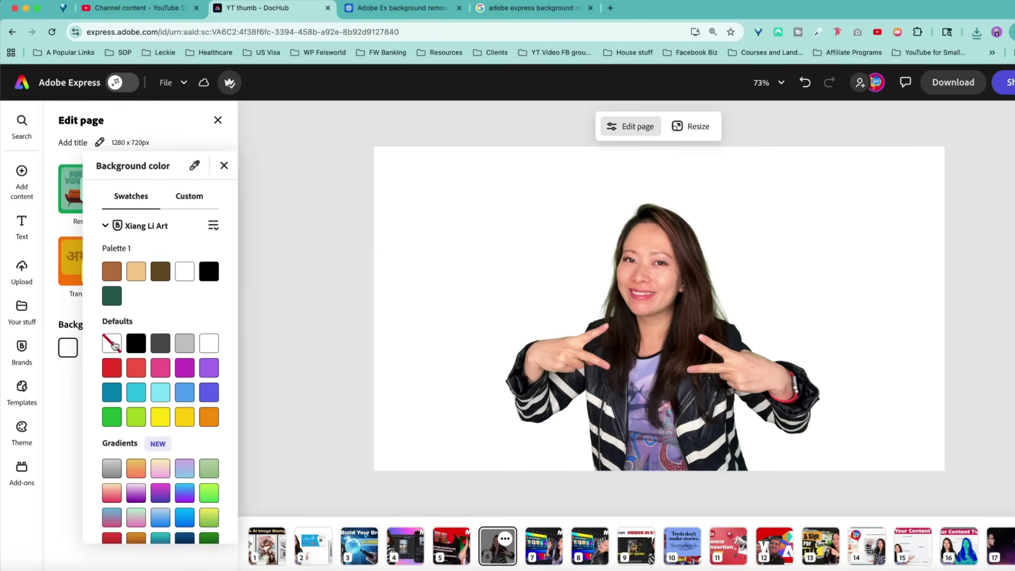
left_click(113, 343)
left_click(845, 169)
left_click(953, 82)
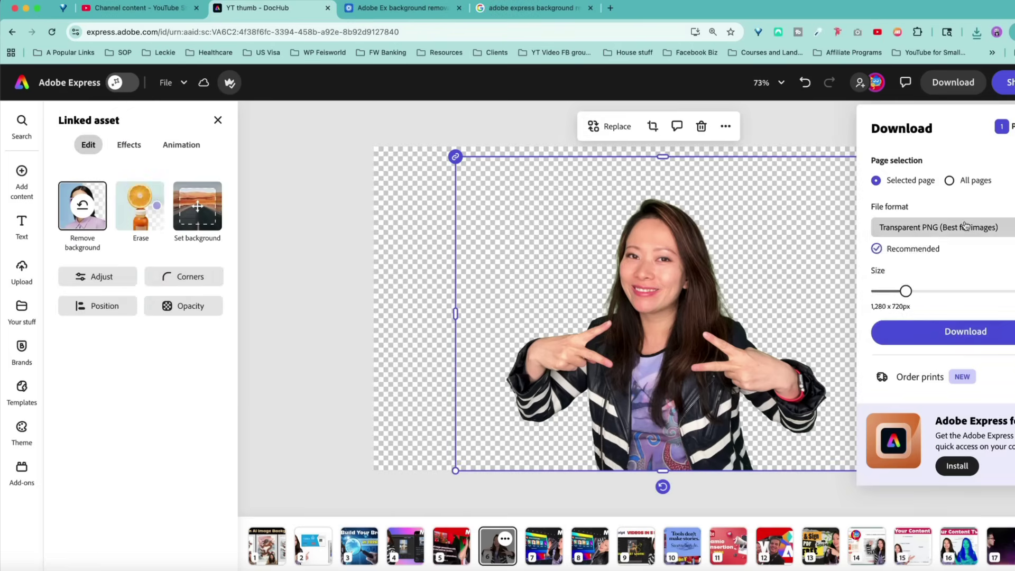
left_click(965, 331)
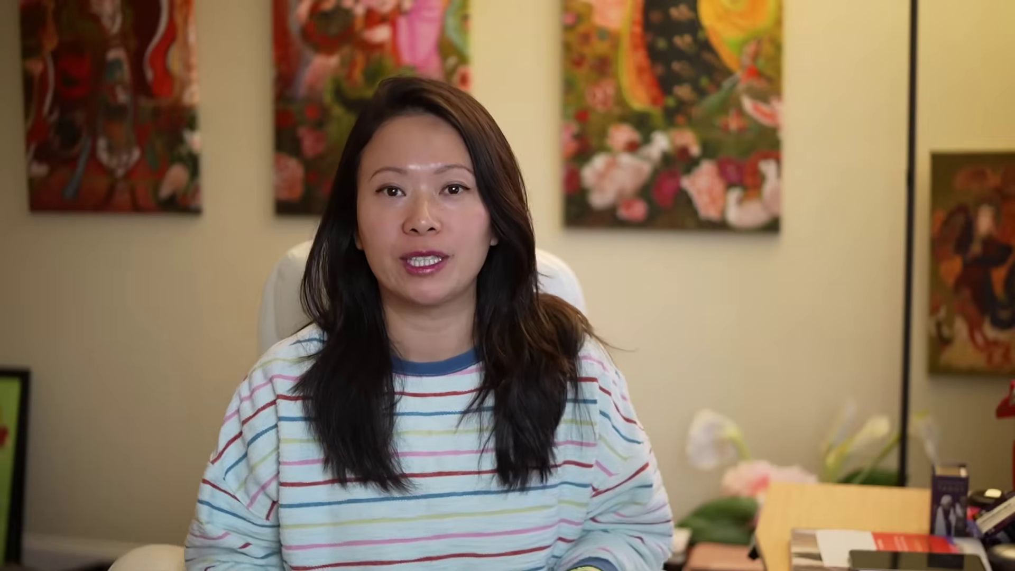